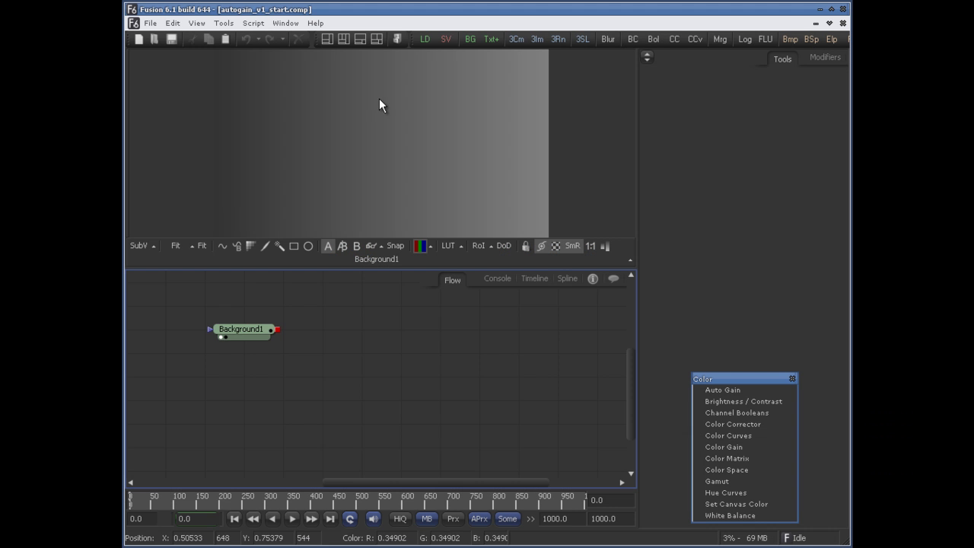
Select Background1 and inspect its Left and Right colour wheels, leaving both collapsed.
left_click(256, 327)
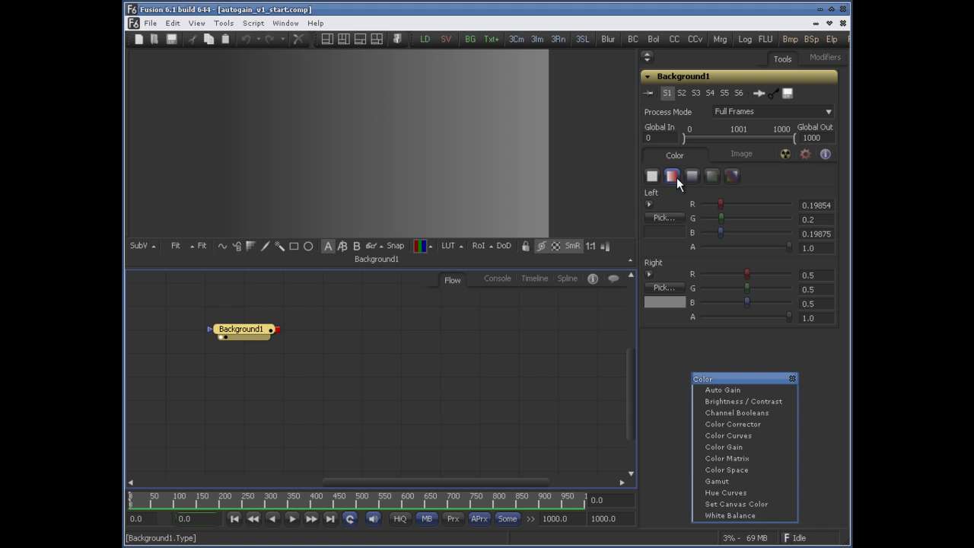
left_click(649, 204)
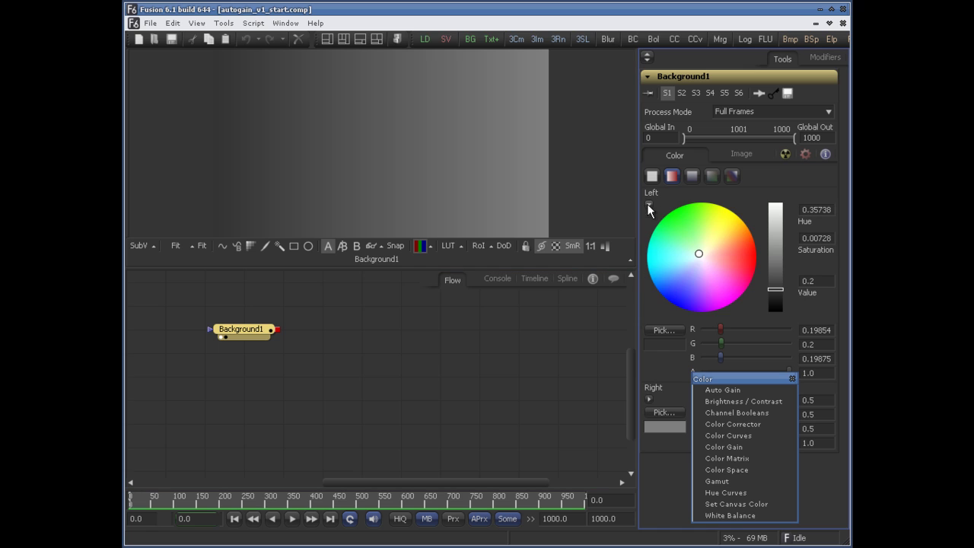
left_click(648, 204)
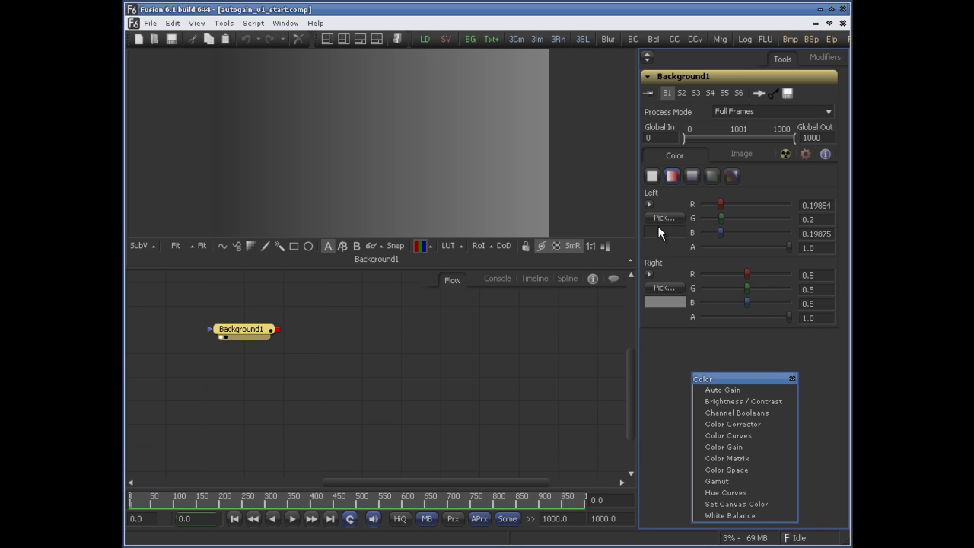
left_click(648, 274)
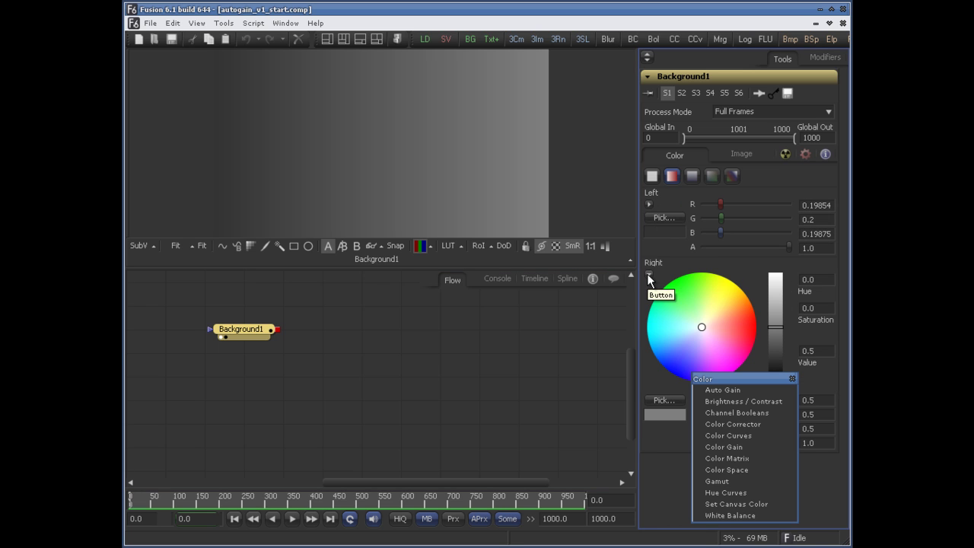
left_click(648, 274)
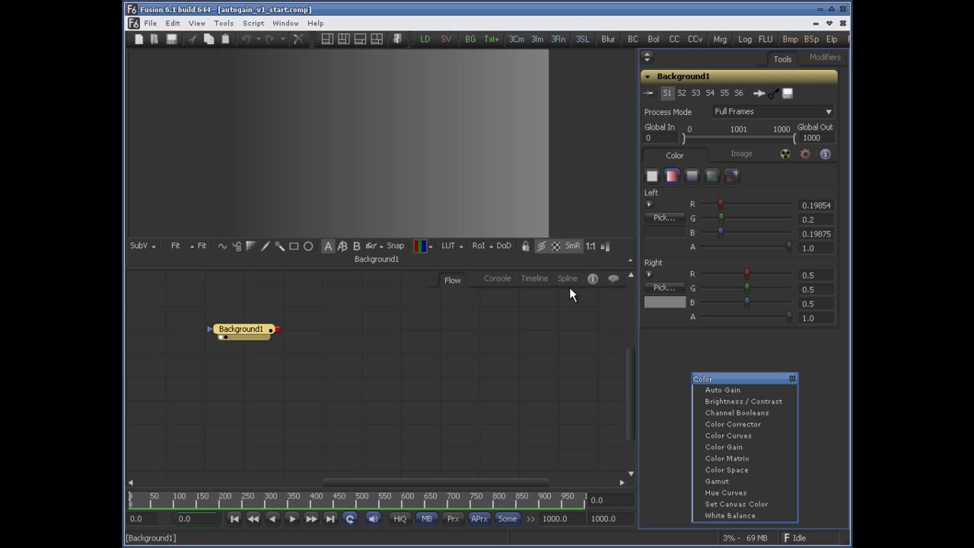
Turn on the Color Inspector subview to read pixel values over the gradient.
left_click(136, 245)
left_click(153, 245)
left_click(176, 171)
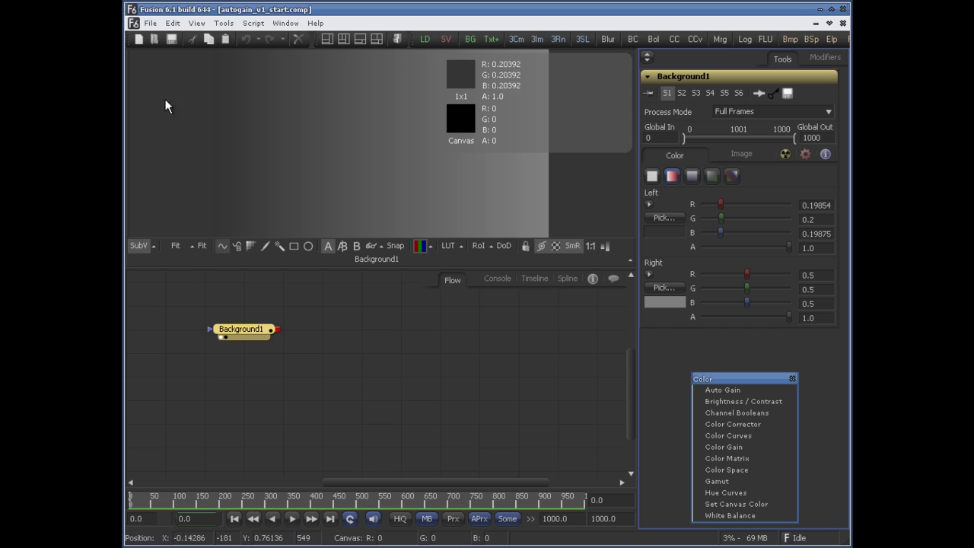
Switch to two side-by-side viewers, fit the gradient on the left, and add AutoGain1 after Background1.
mouse_move(296, 150)
left_mouse_down()
mouse_move(325, 148)
mouse_move(329, 173)
mouse_move(311, 153)
left_mouse_up()
left_click(344, 39)
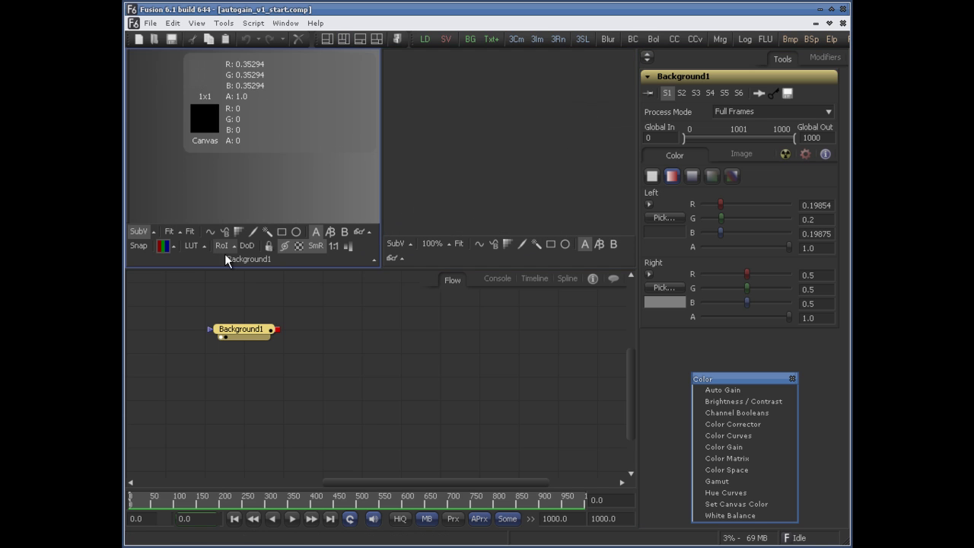
left_click(190, 232)
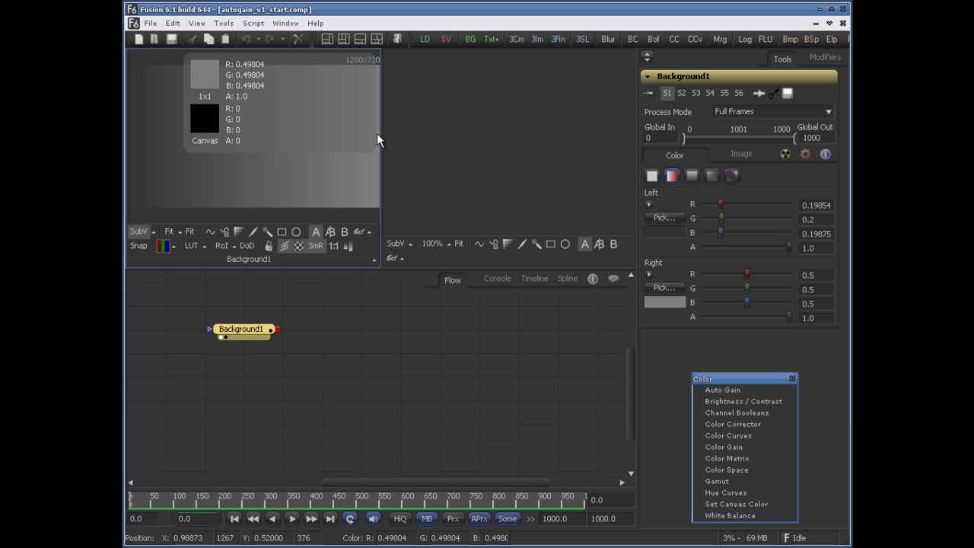
left_click_drag(328, 329, 456, 311)
left_click(723, 390)
Show AutoGain1 in the right viewer with its own Color Inspector pixel readout.
left_click_drag(467, 247, 491, 148)
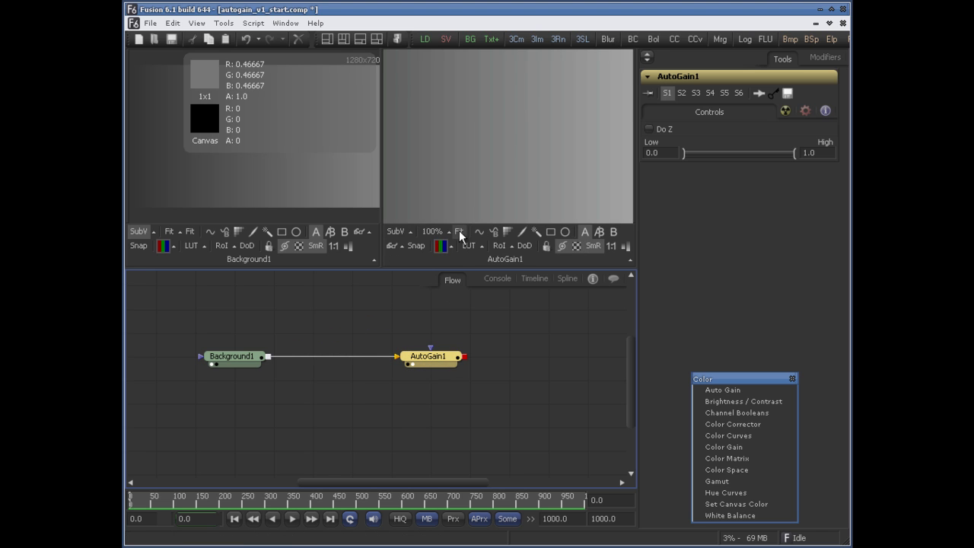
left_click(410, 231)
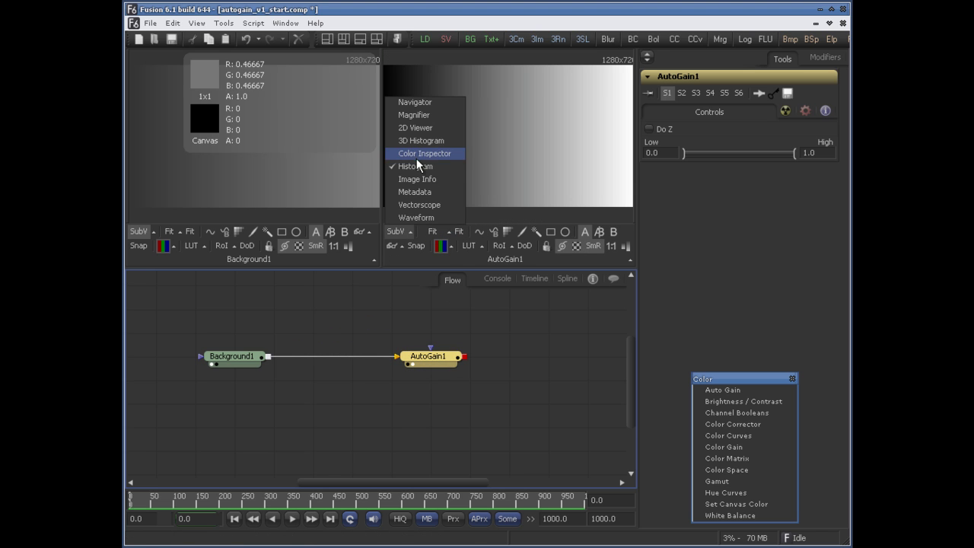
left_click(416, 158)
left_click(394, 230)
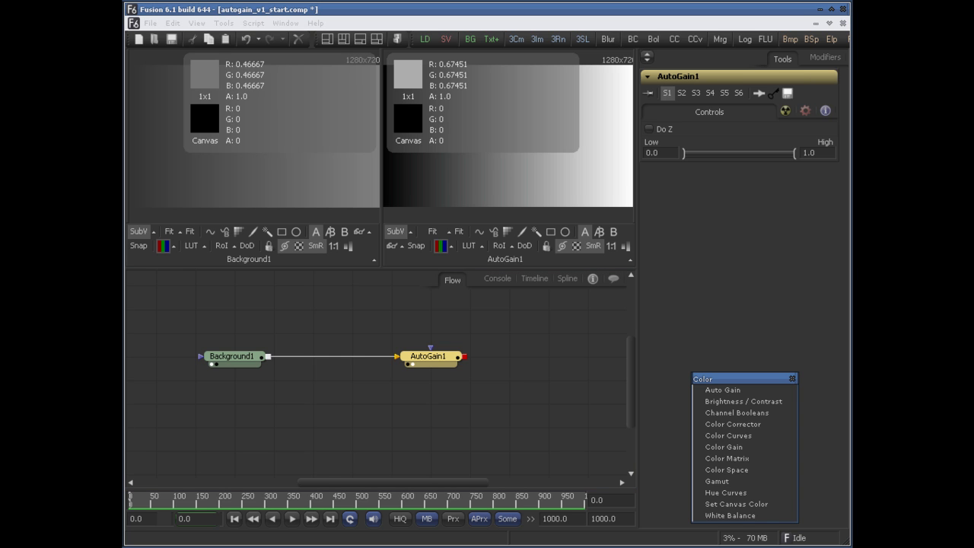
Set AutoGain1's Low level to 0.3 and High level to 0.7.
left_click(452, 363)
left_click(666, 154)
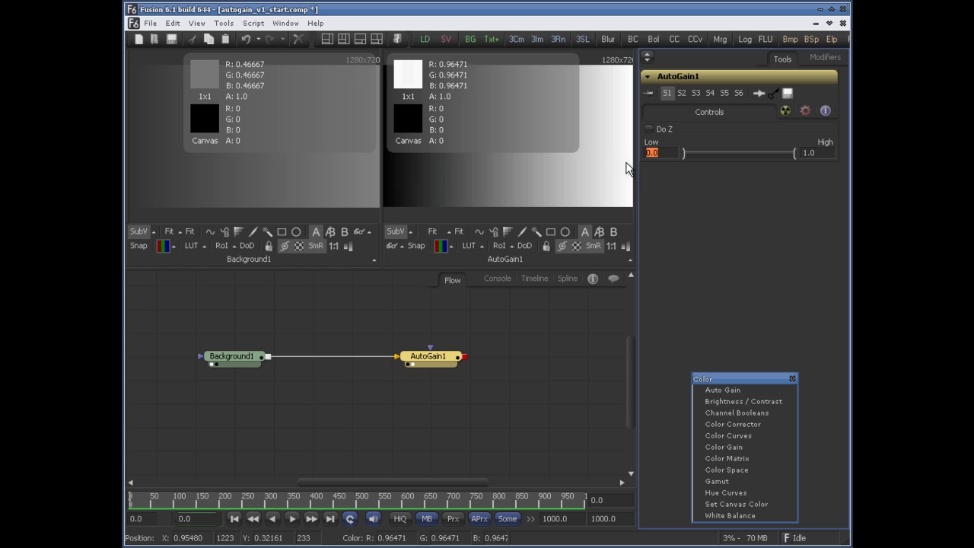
type(".4")
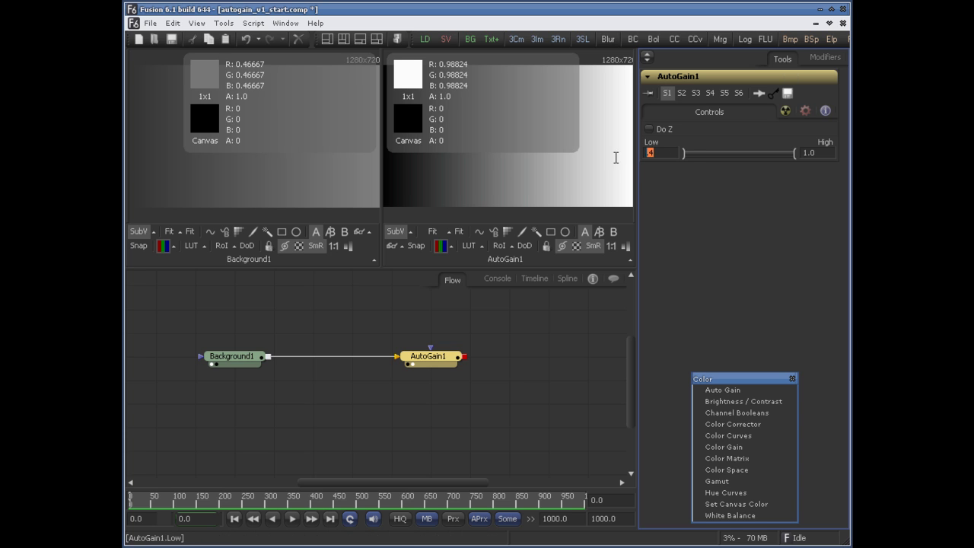
key("Tab")
key("shift+Tab")
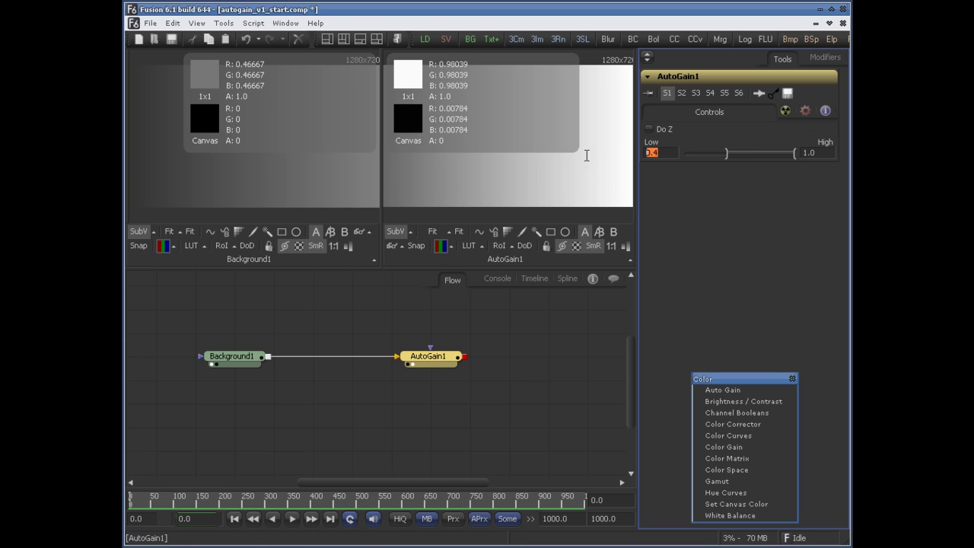
type(".3")
key("Tab")
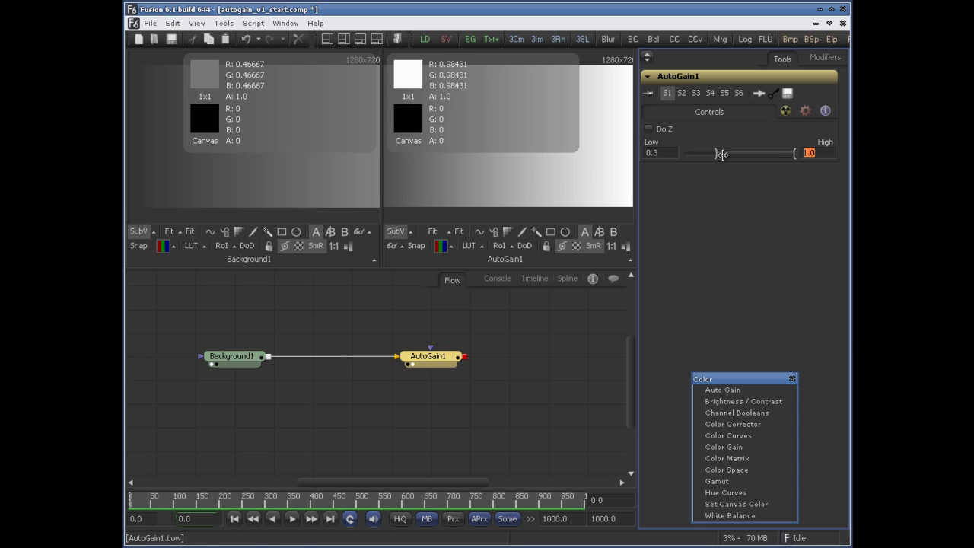
type(".7")
key("Return")
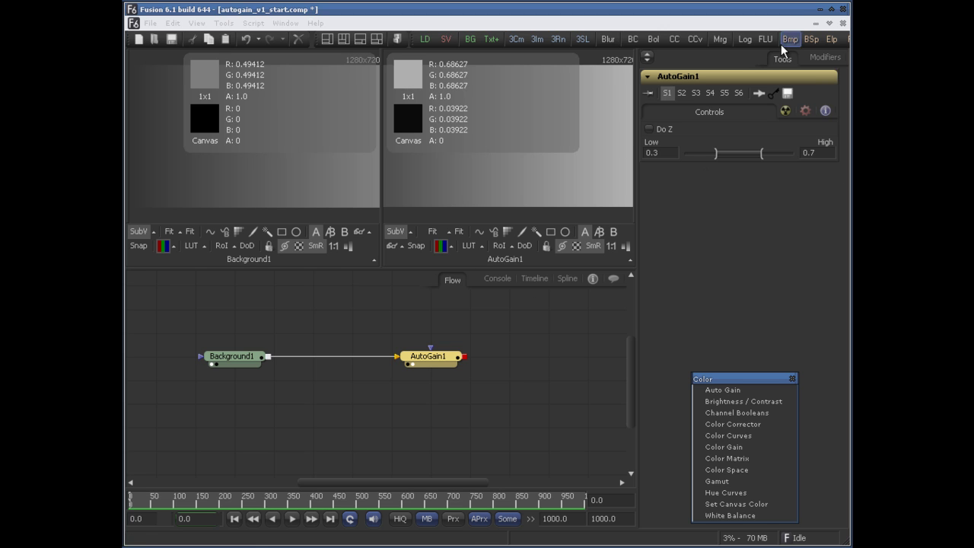
Open autogain_v2_start.comp, preview jungle.mov and FANTA_BG, and show ChannelBooleans1's settings.
left_click(160, 40)
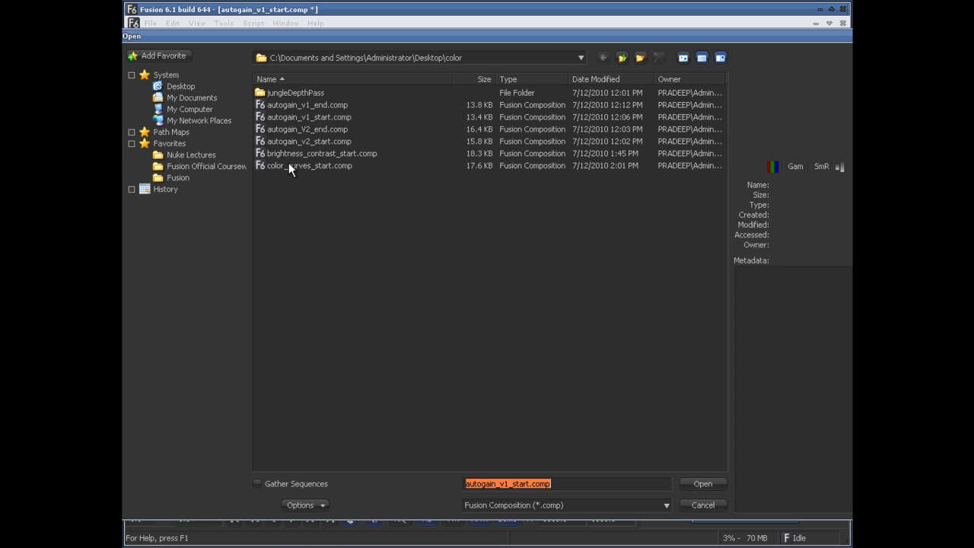
double_click(318, 141)
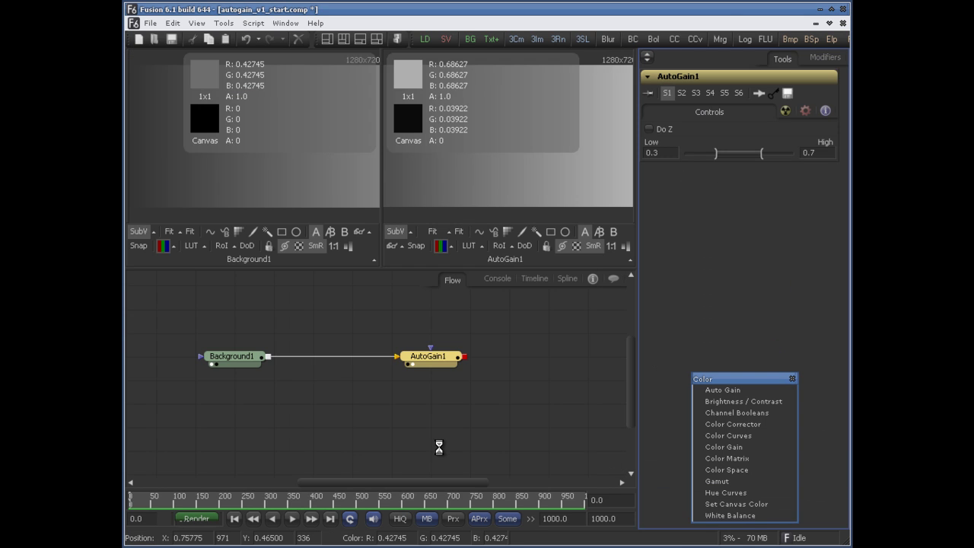
left_click_drag(265, 441, 395, 217)
left_click_drag(302, 393, 384, 229)
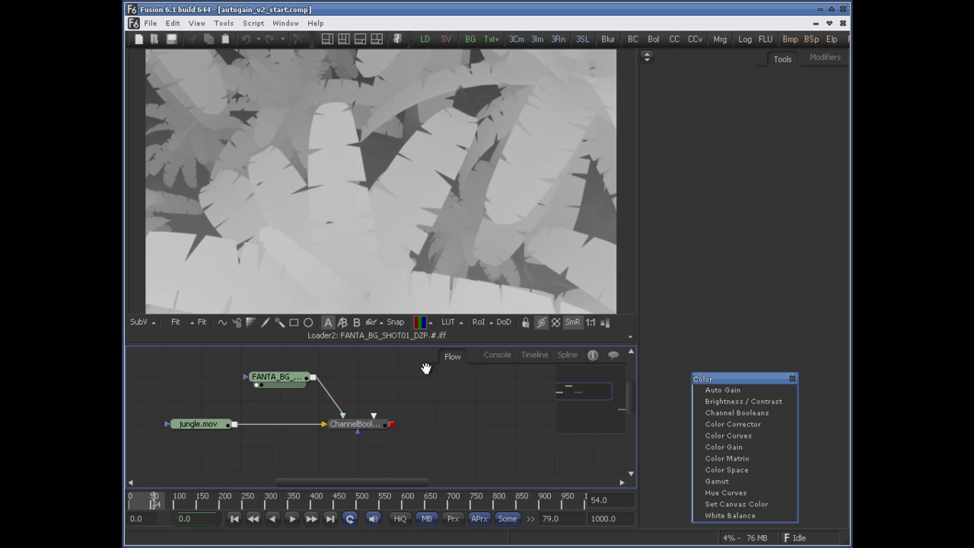
left_click(359, 434)
left_click(359, 434)
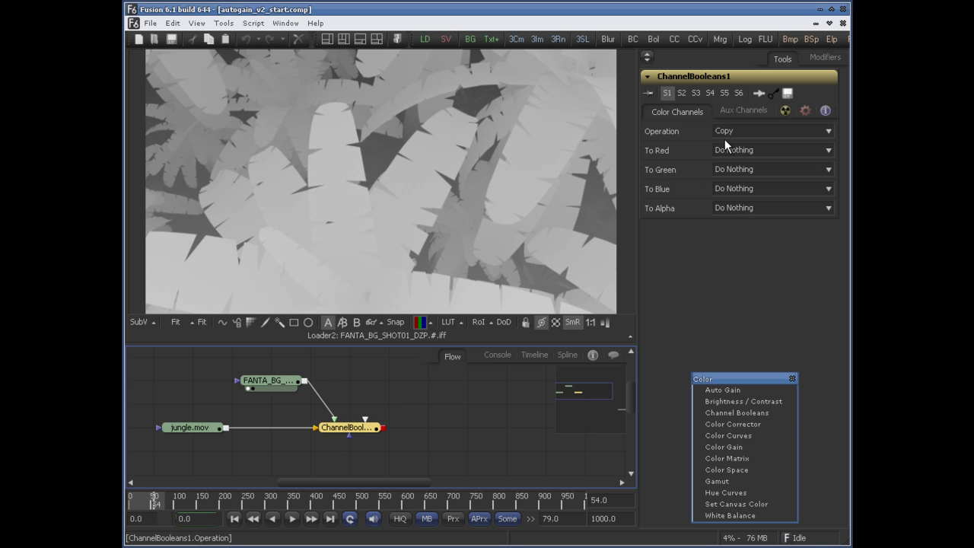
Check ChannelBooleans1's Aux Channels settings and view its depth output.
left_click(738, 112)
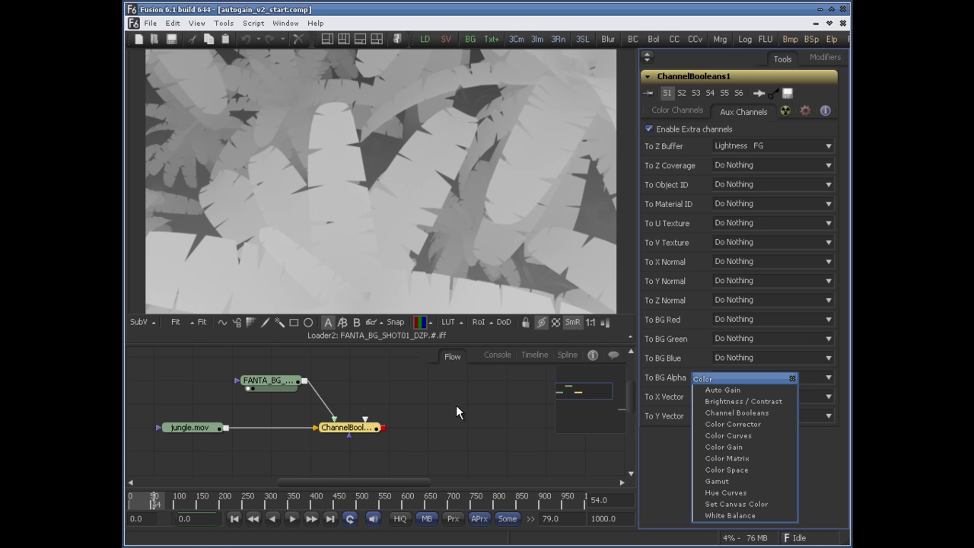
left_click(430, 323)
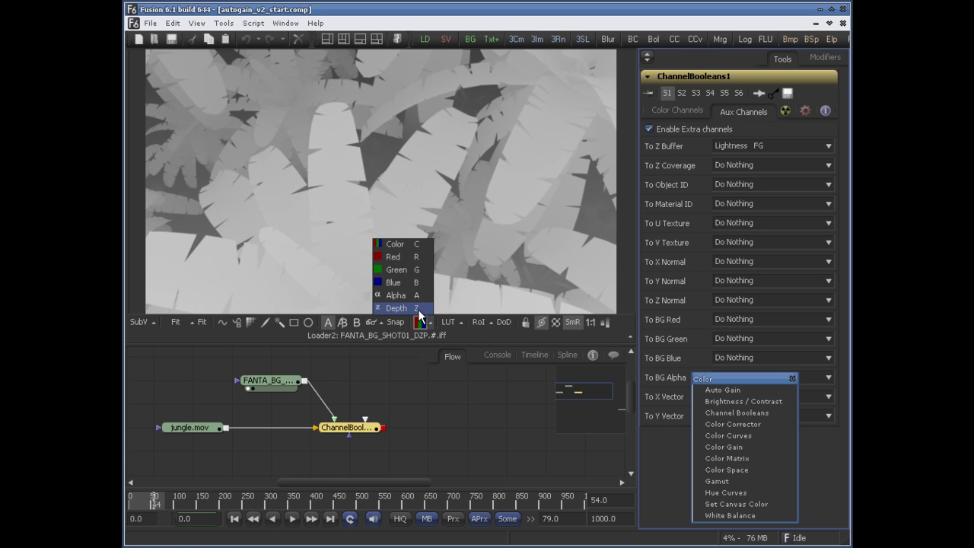
left_click(417, 308)
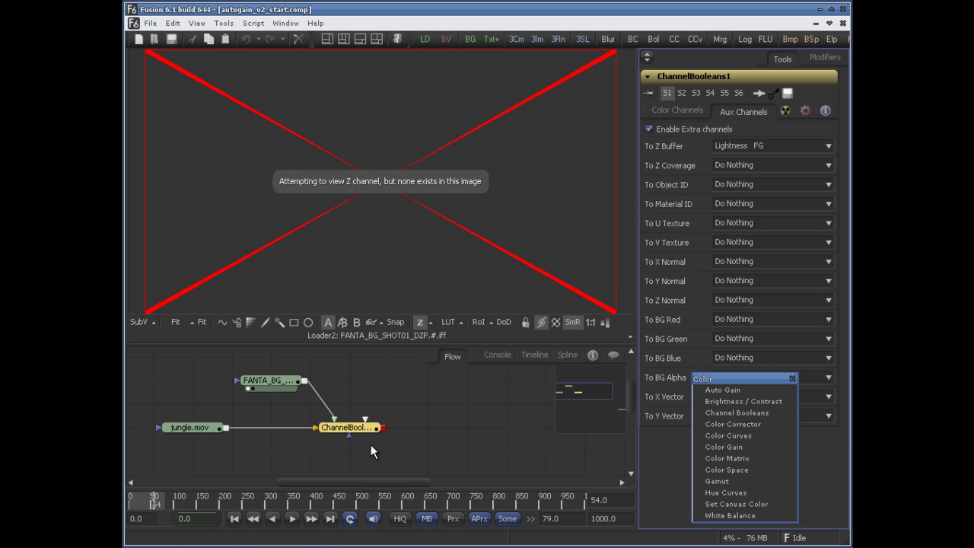
key("1")
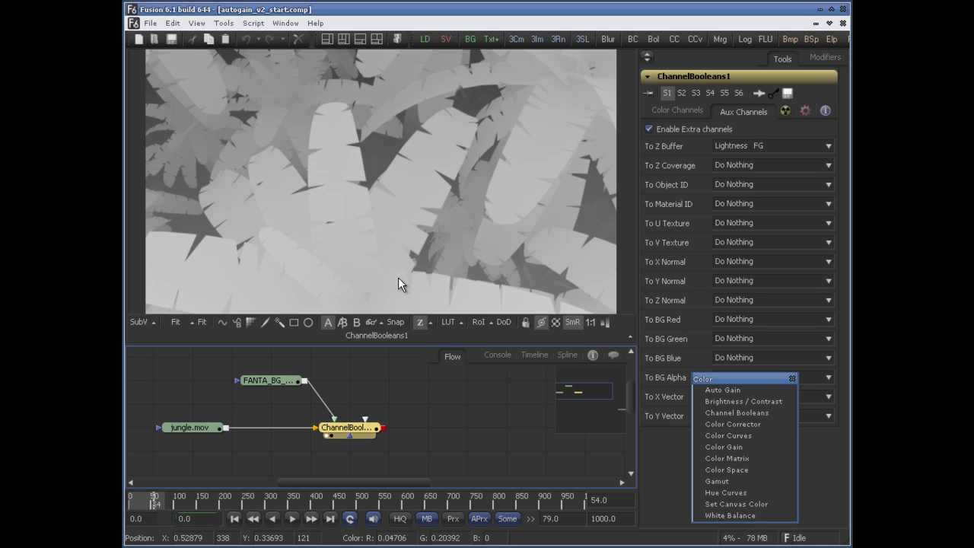
Return the viewer to colour and view FANTA_BG, then ChannelBooleans1's jungle output.
left_click(419, 321)
left_click_drag(276, 389, 397, 222)
left_click_drag(368, 437, 460, 244)
left_click_drag(419, 408, 379, 400)
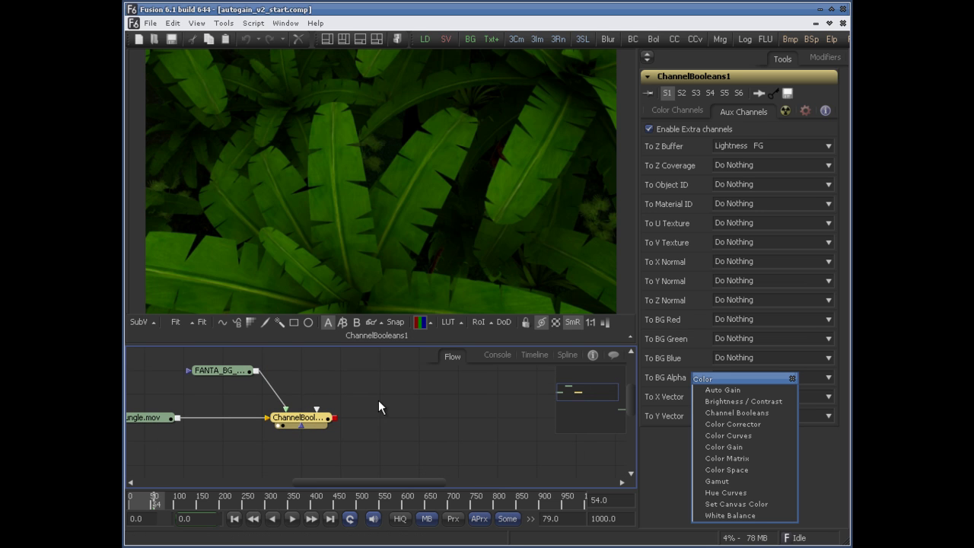
Add AutoGain1 after ChannelBooleans1 and display its brightened jungle output.
left_click(723, 390)
left_click_drag(377, 417, 319, 183)
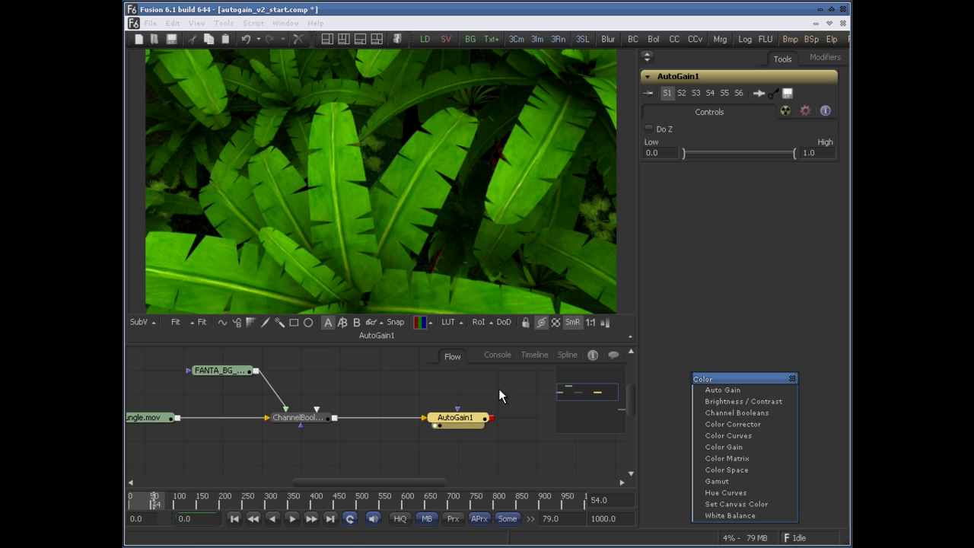
left_click_drag(455, 417, 495, 417)
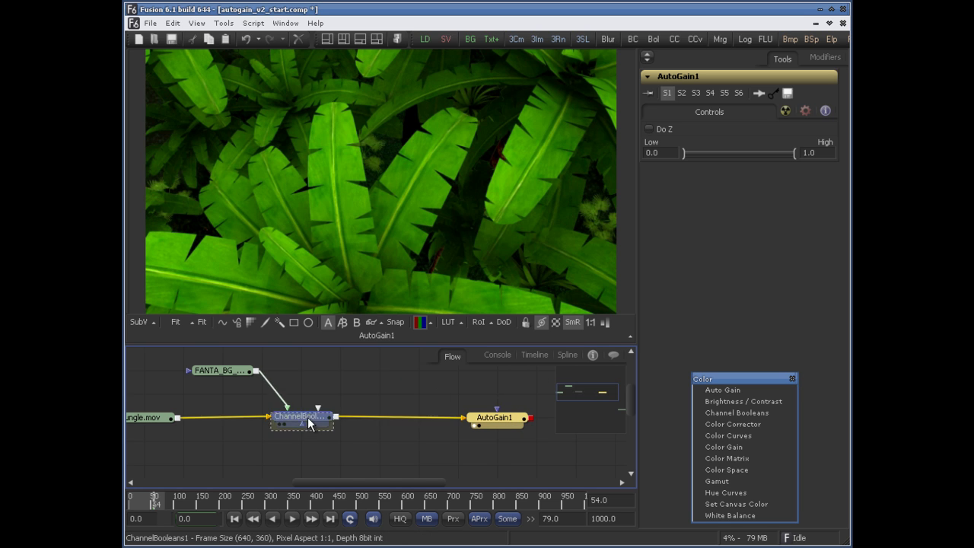
key("1")
left_click(491, 421)
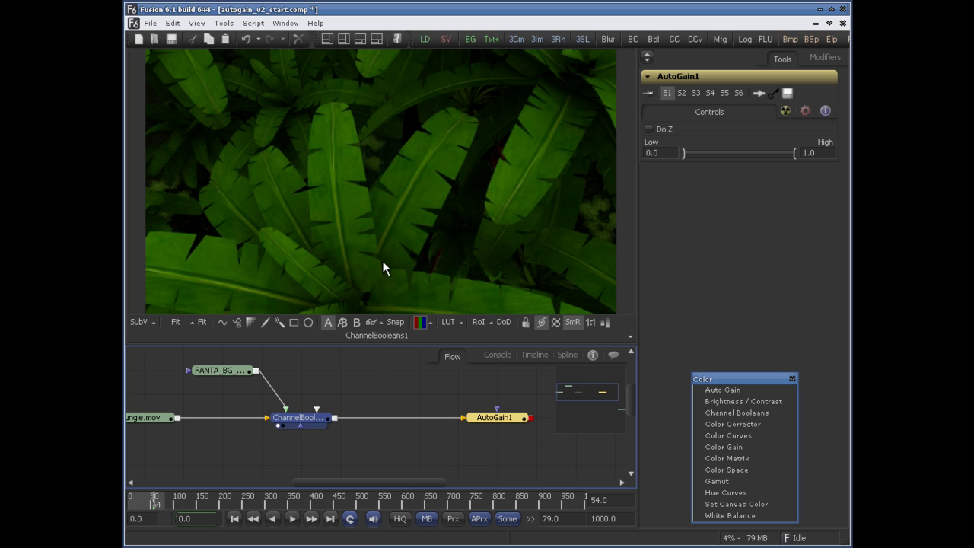
left_click(605, 322)
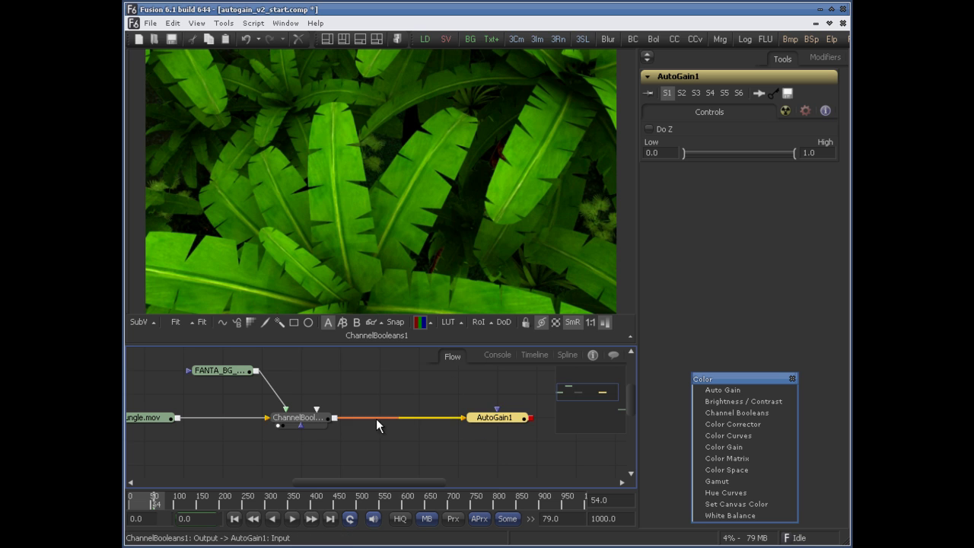
left_click_drag(493, 417, 499, 226)
left_click_drag(308, 418, 471, 181)
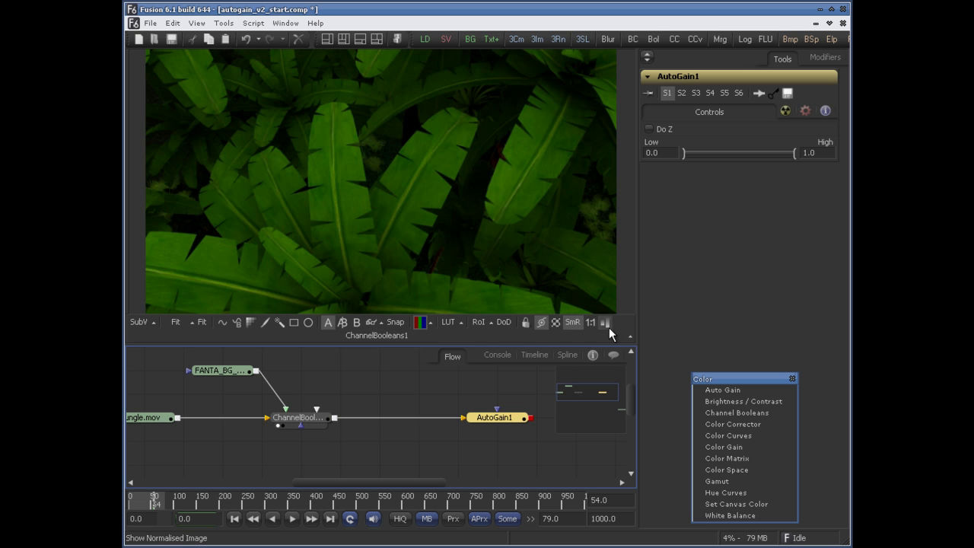
left_click_drag(489, 415, 429, 191)
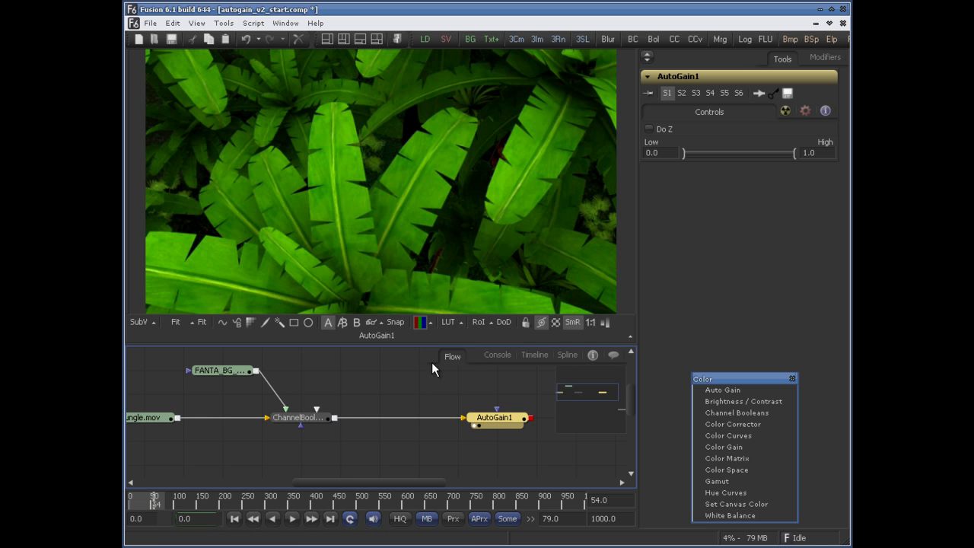
View AutoGain1's depth channel and enable Do Z, toggling it off and on to compare.
left_click(420, 322)
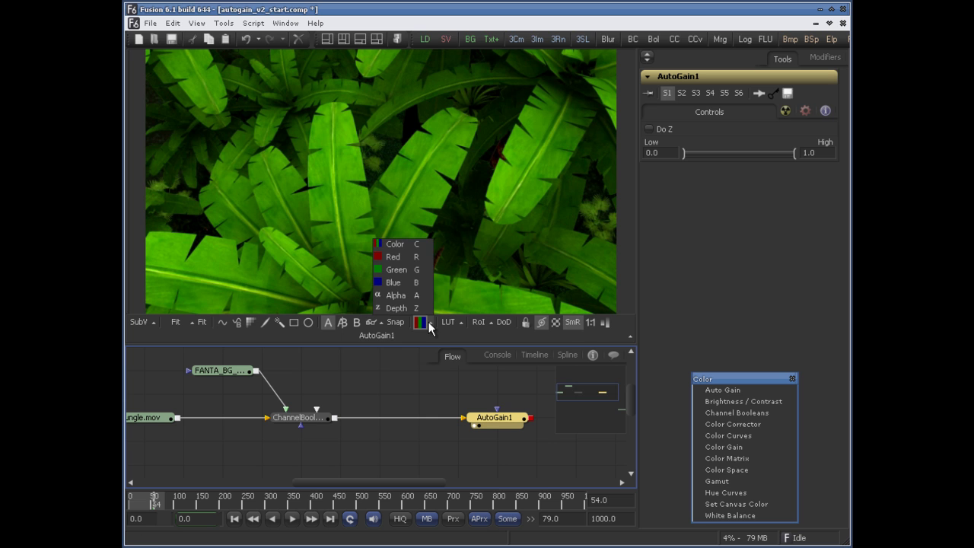
left_click(422, 308)
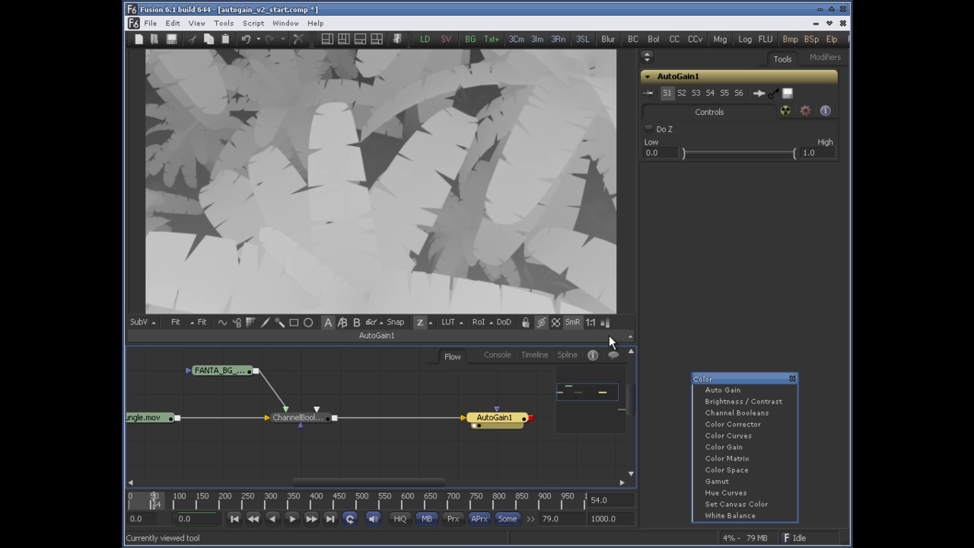
left_click(662, 130)
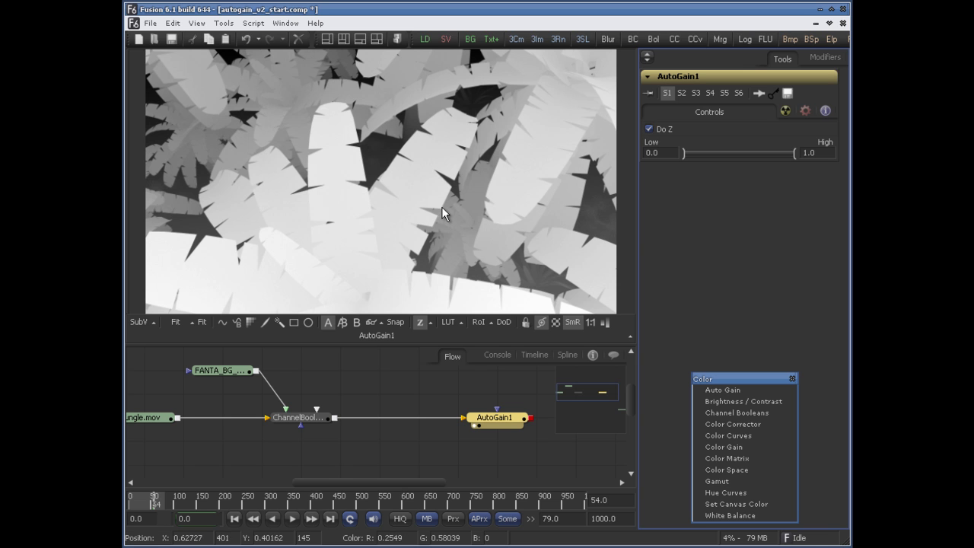
left_click(650, 129)
left_click(649, 129)
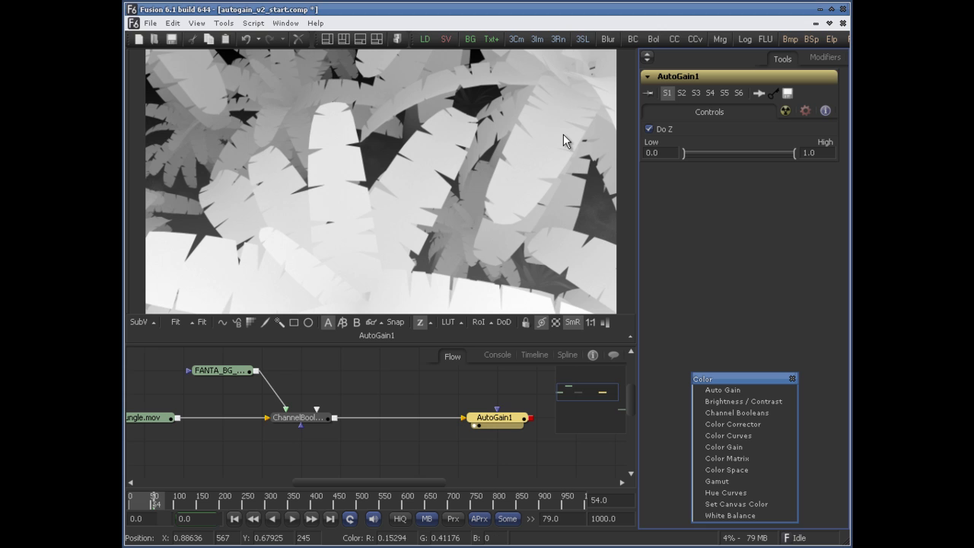